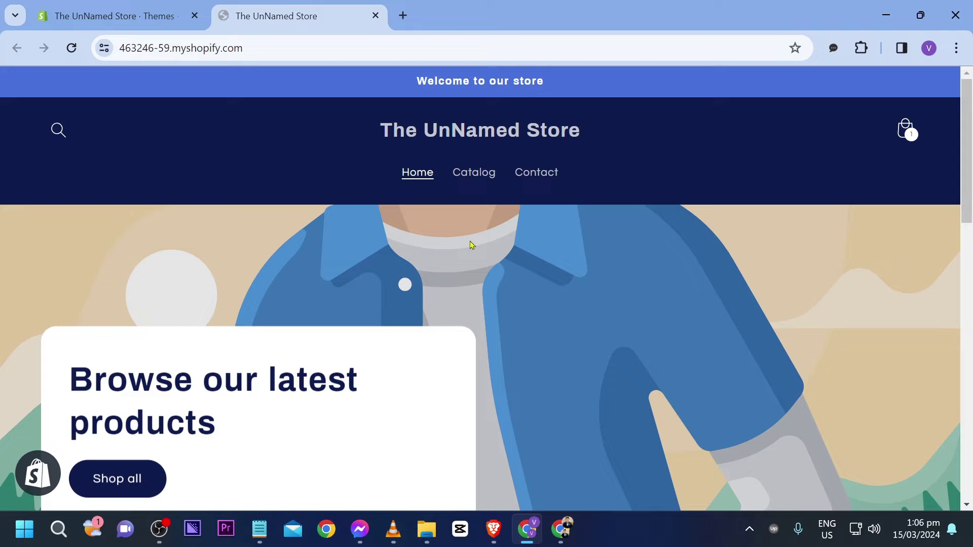
Step: Open the theme editor for the current theme from the Themes admin page
scroll(472, 245, down, 15)
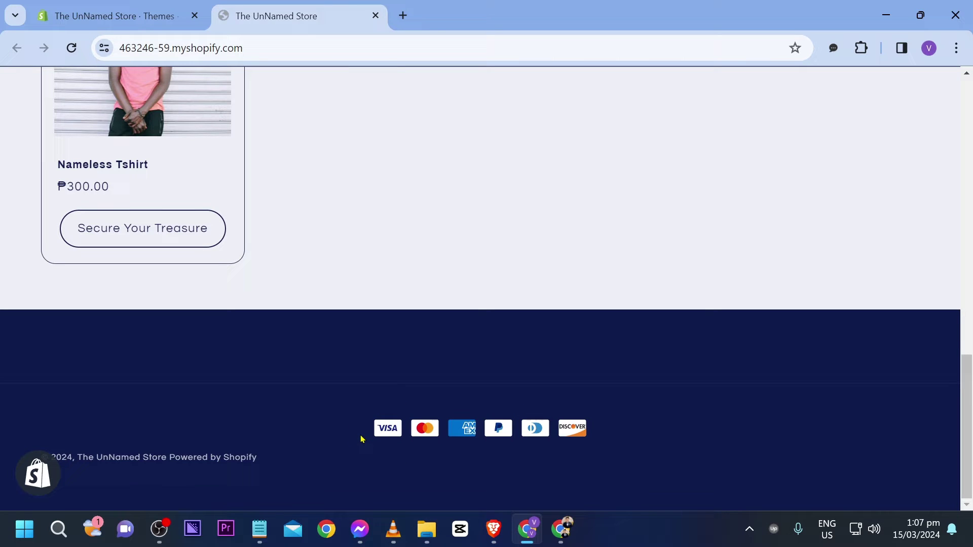
click(150, 8)
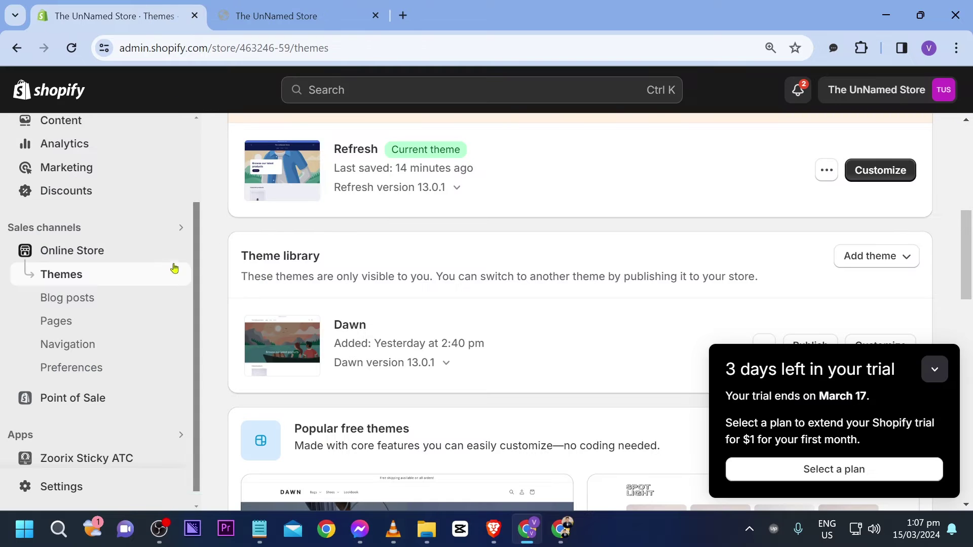
click(880, 172)
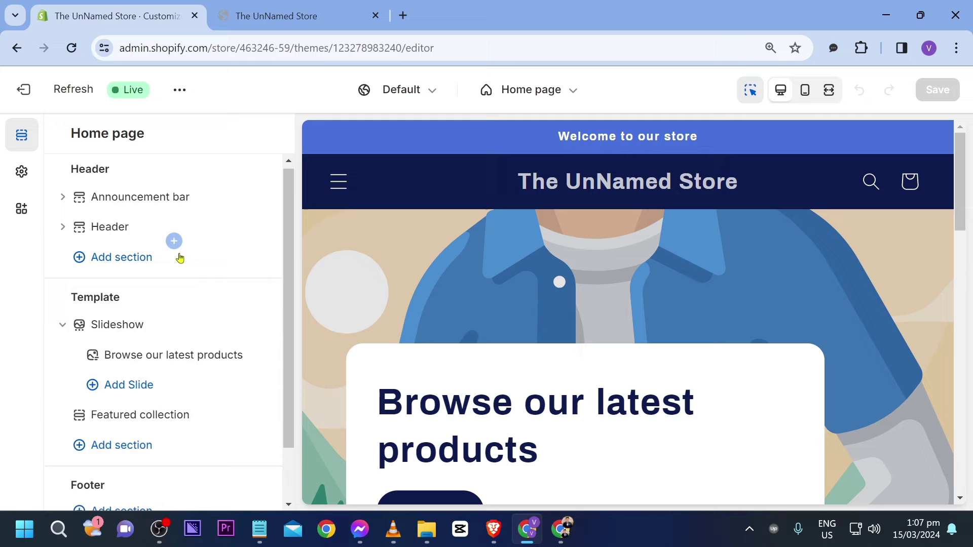
Step: Select the Footer section and enable Show email signup
scroll(102, 461, down, 1)
mouse_move(118, 484)
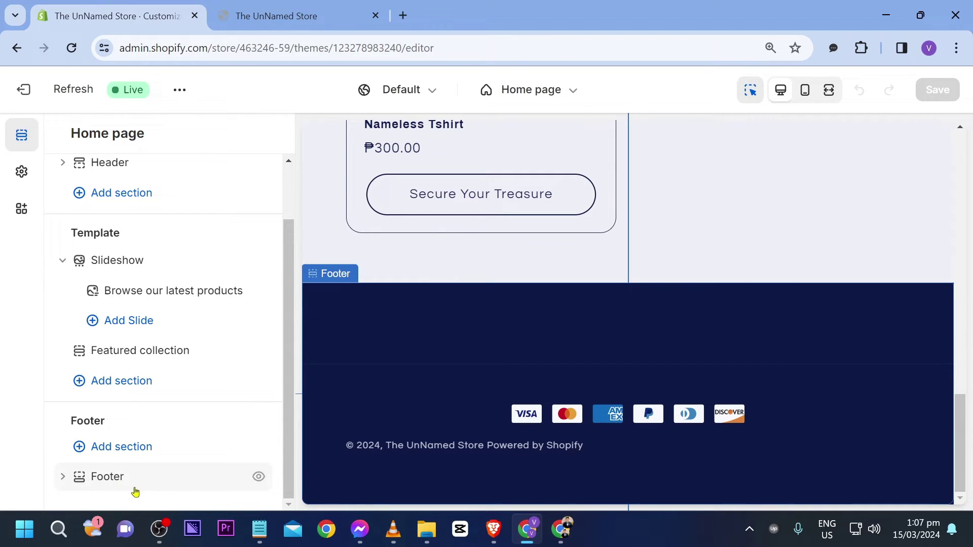
click(119, 484)
scroll(212, 316, down, 3)
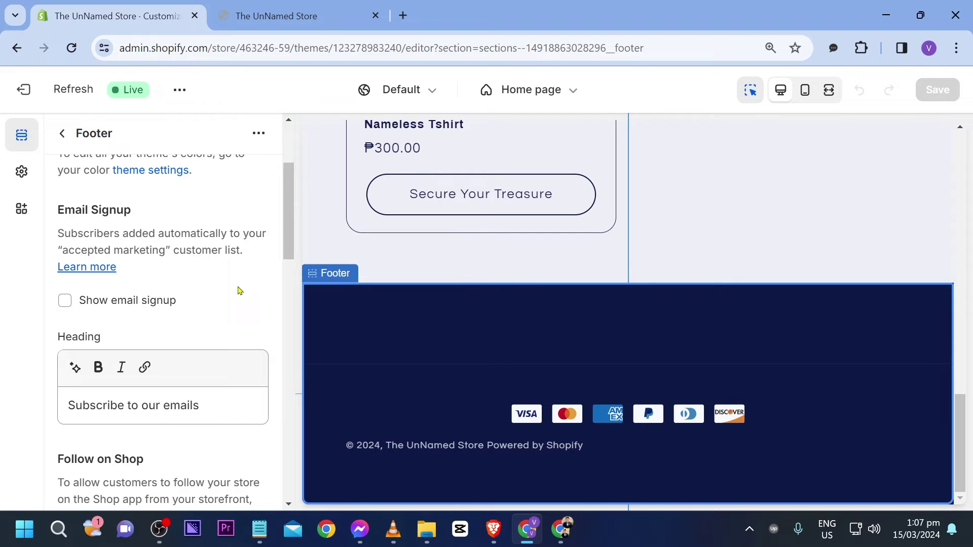
click(123, 303)
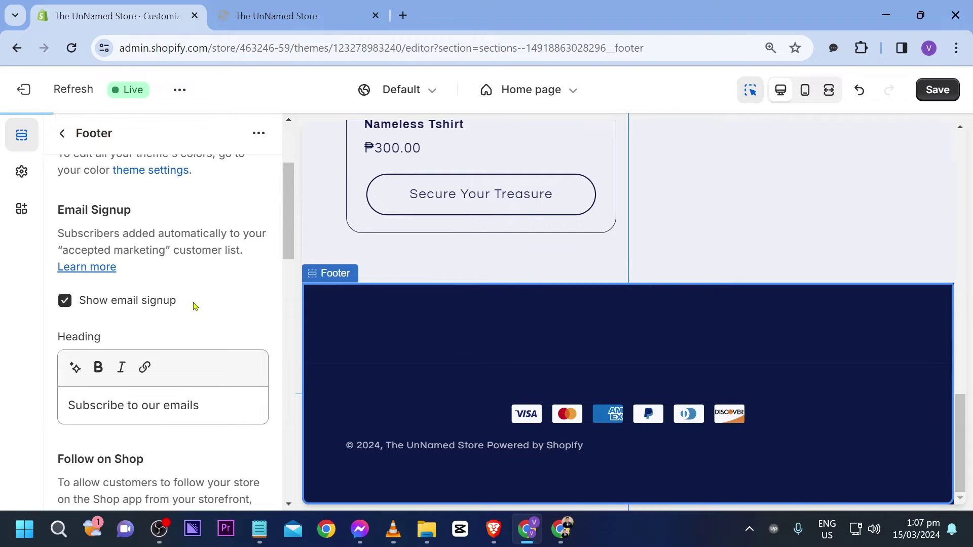
scroll(184, 274, down, 3)
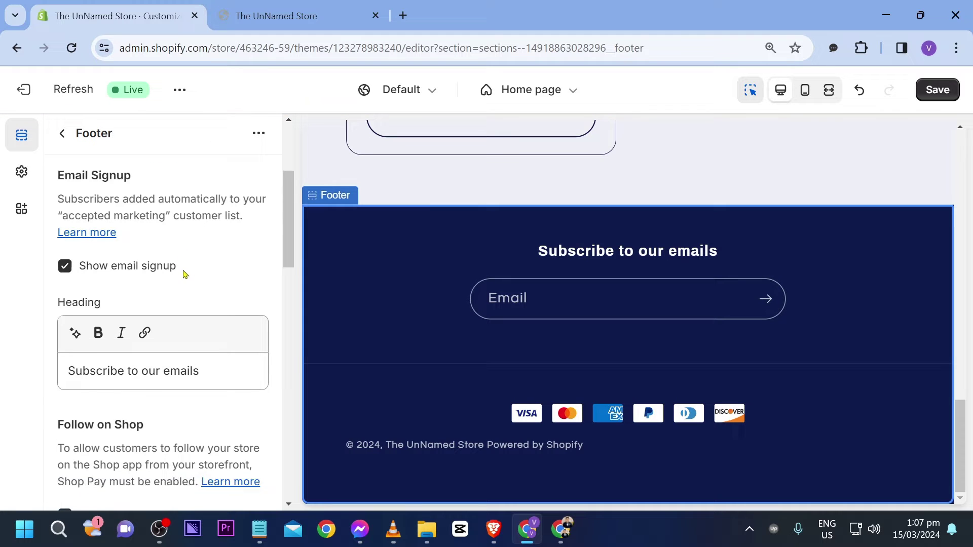
click(197, 256)
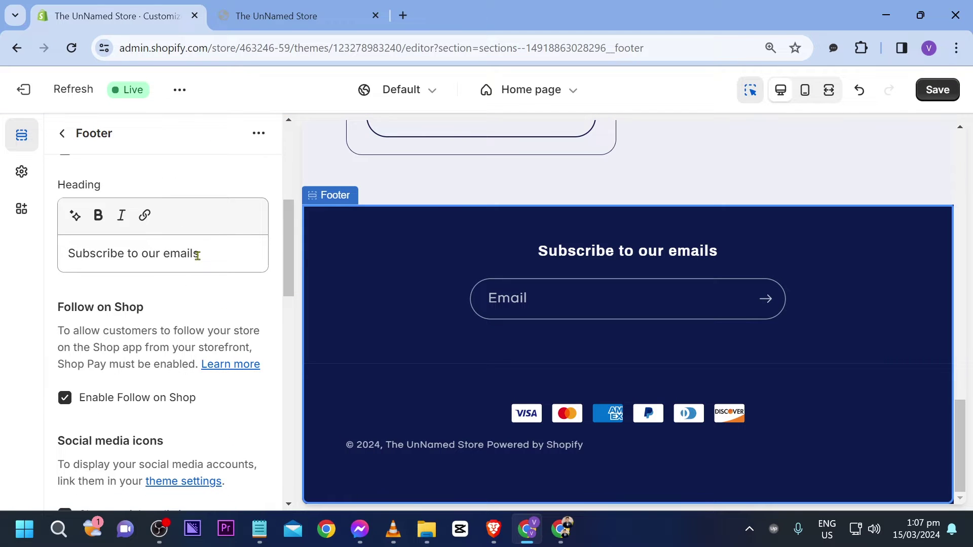
scroll(198, 256, down, 10)
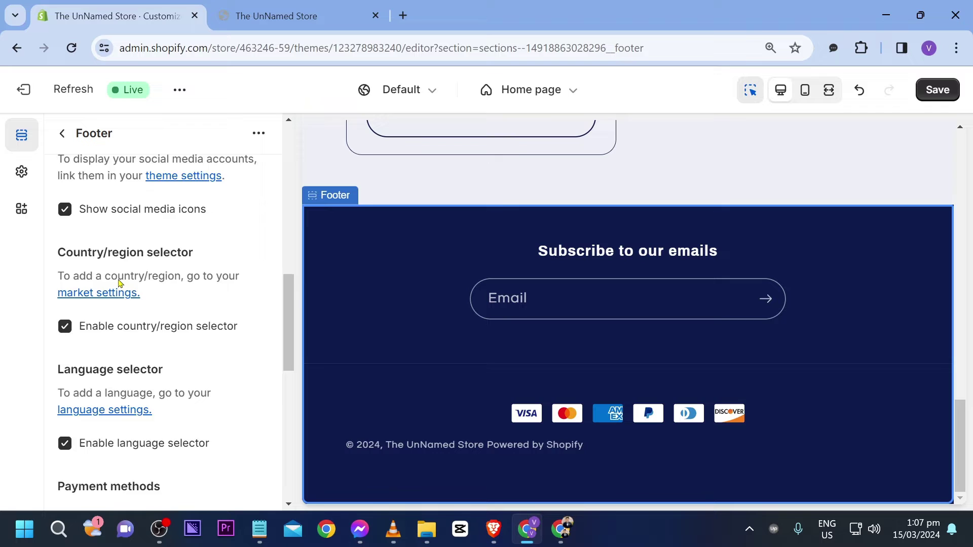
scroll(120, 297, down, 2)
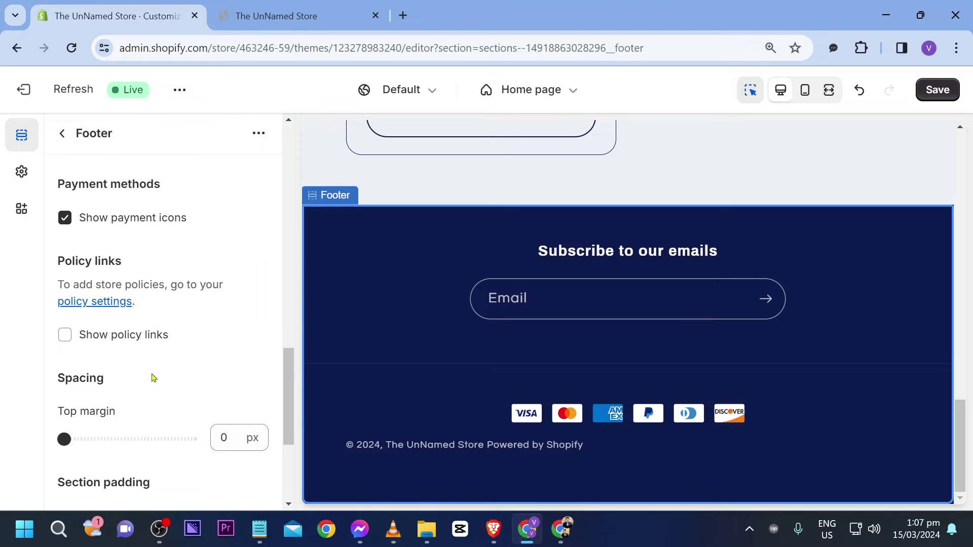
scroll(152, 376, down, 3)
scroll(136, 432, down, 1)
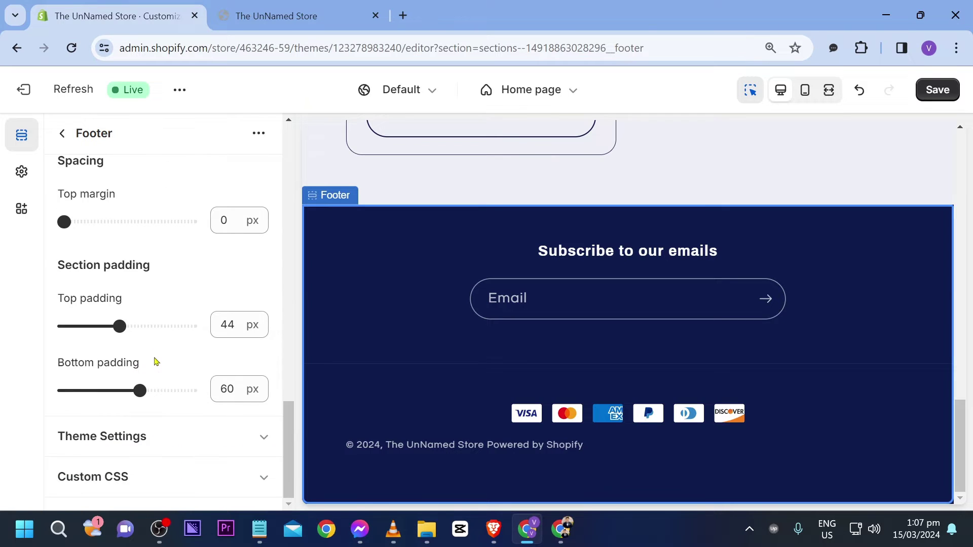
Step: Expand the theme's social media settings and enter the store's Facebook page URL
click(147, 439)
scroll(134, 385, down, 1)
scroll(148, 256, down, 4)
scroll(185, 265, up, 1)
click(186, 265)
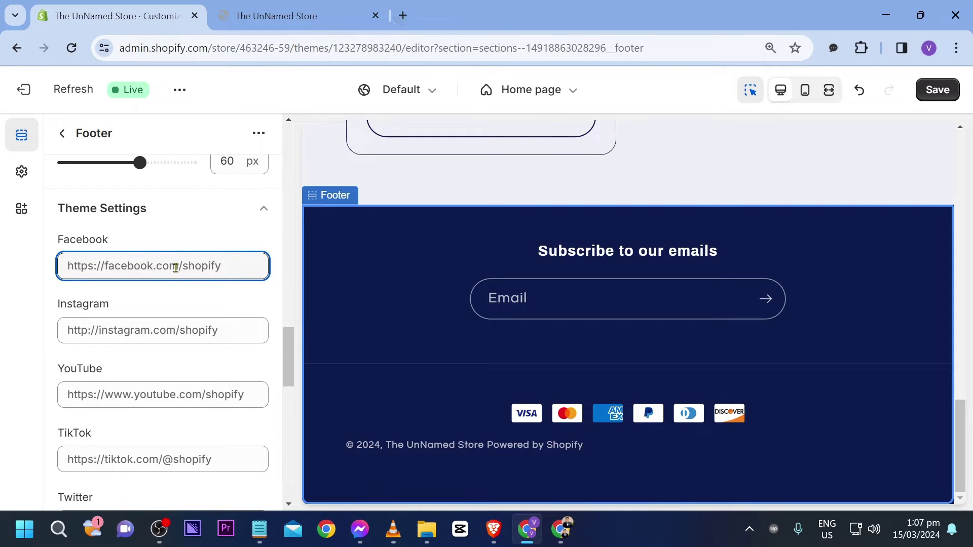
text(Faceboo)
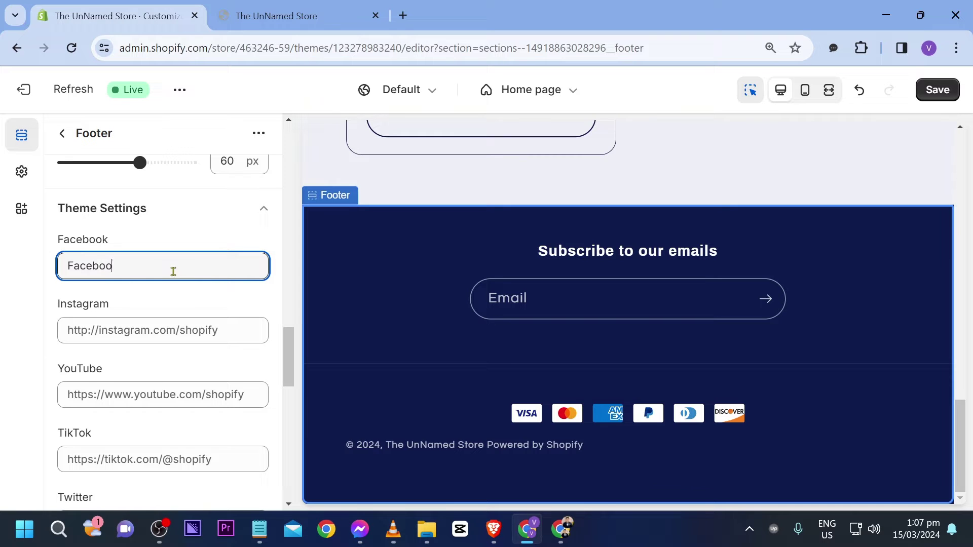
text(k.com/EasyWebber)
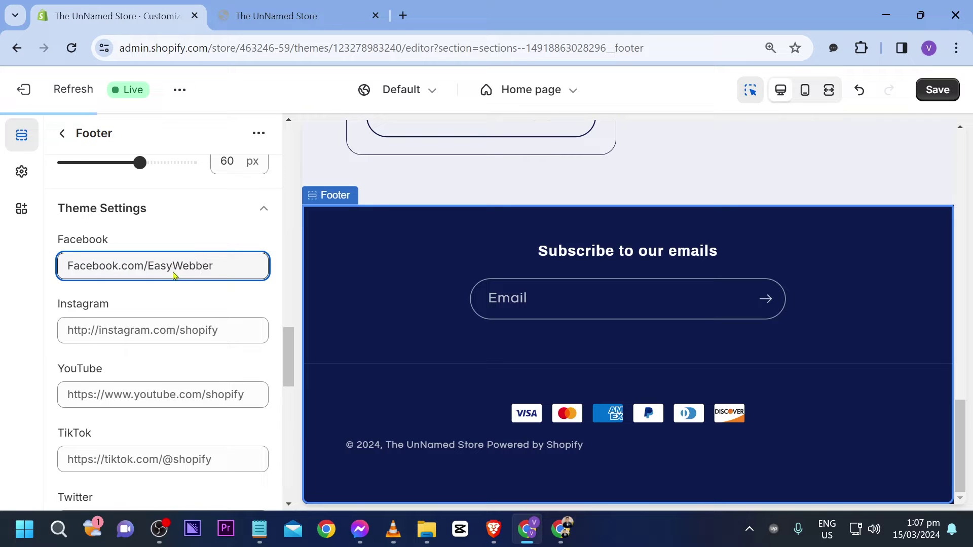
click(148, 326)
drag(250, 266, 34, 273)
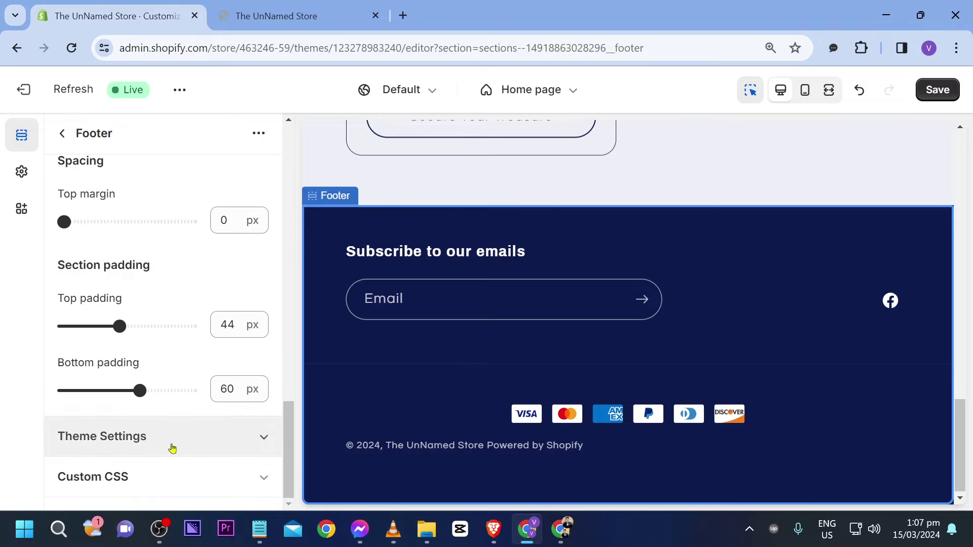
Step: Enter the store's Instagram page URL in the Instagram link field
scroll(145, 398, down, 5)
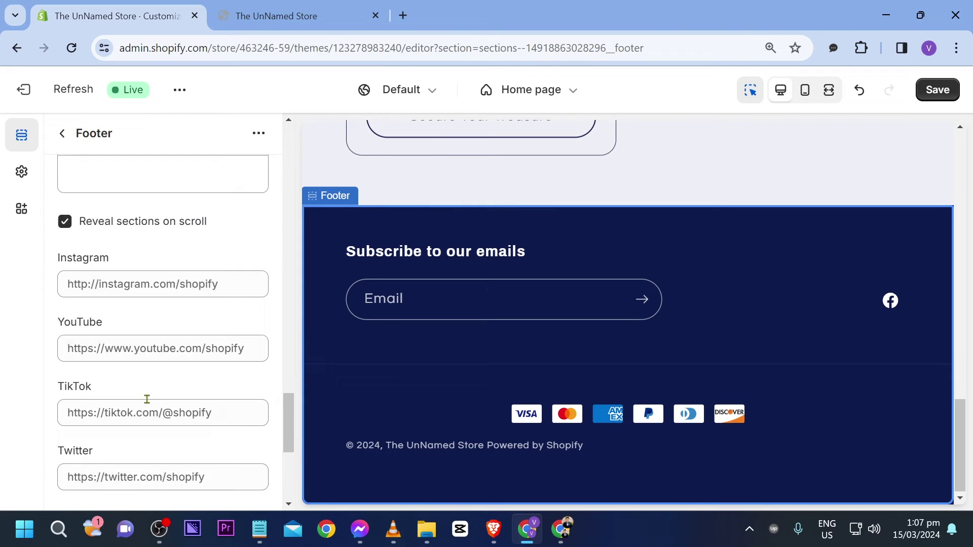
click(146, 272)
text(Instagram.com/)
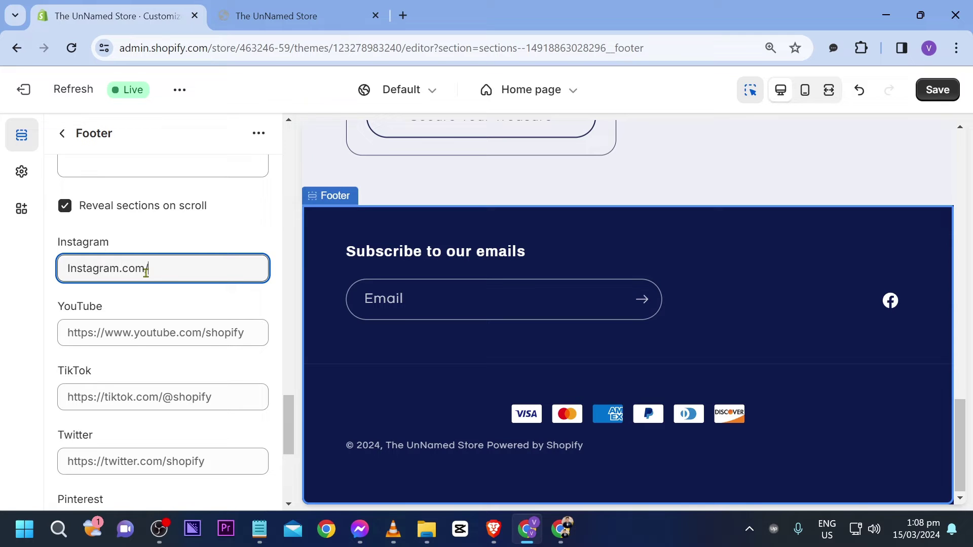
text(EasyWebber)
click(170, 326)
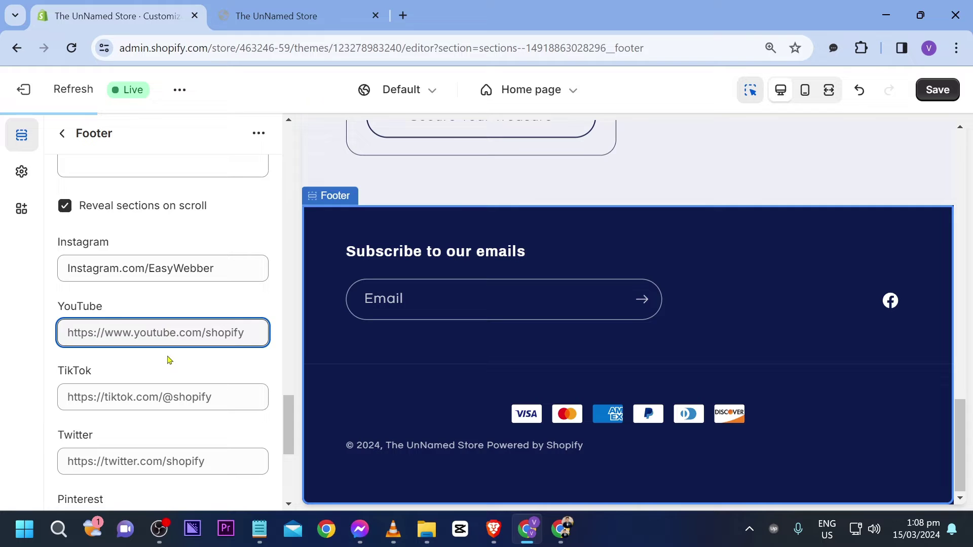
scroll(145, 259, down, 3)
scroll(113, 304, down, 1)
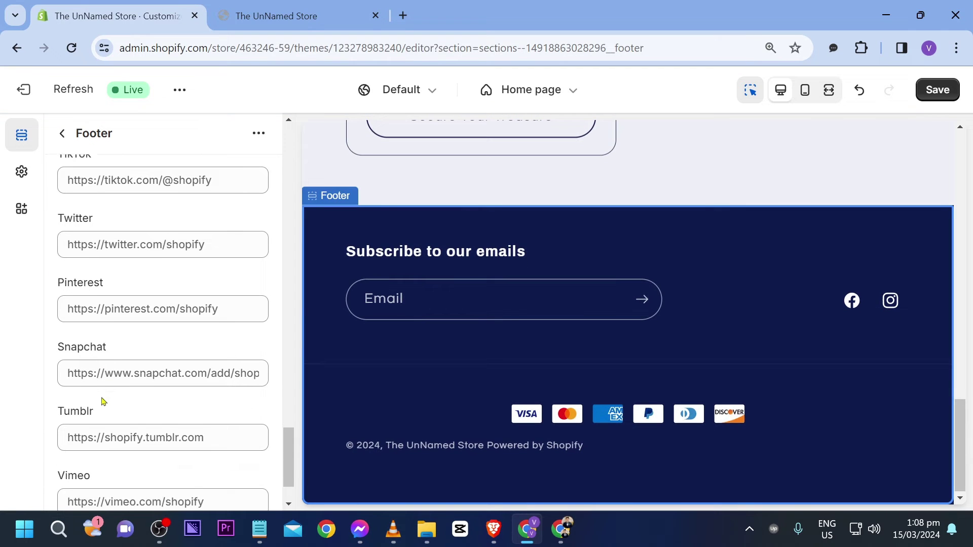
scroll(104, 402, down, 2)
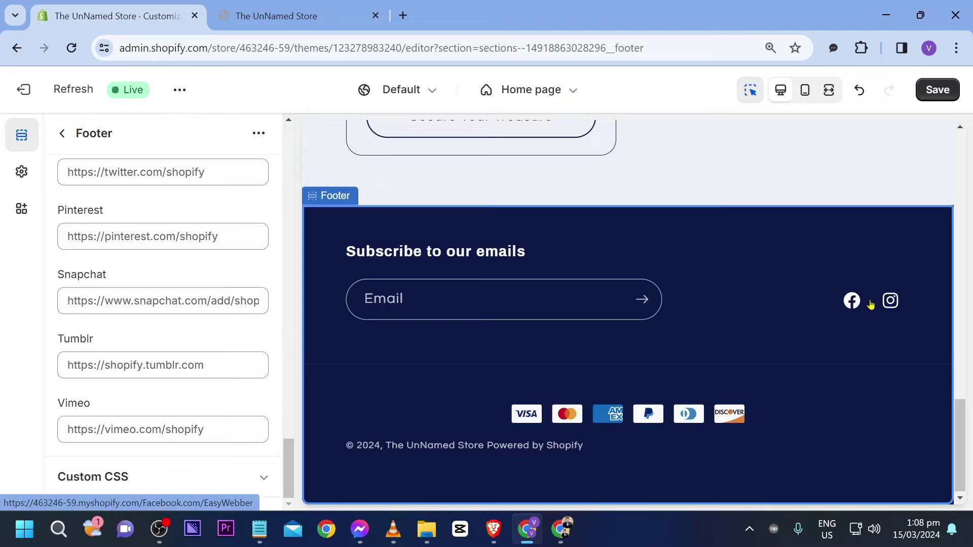
Step: Add a new Text block to the footer section
click(61, 134)
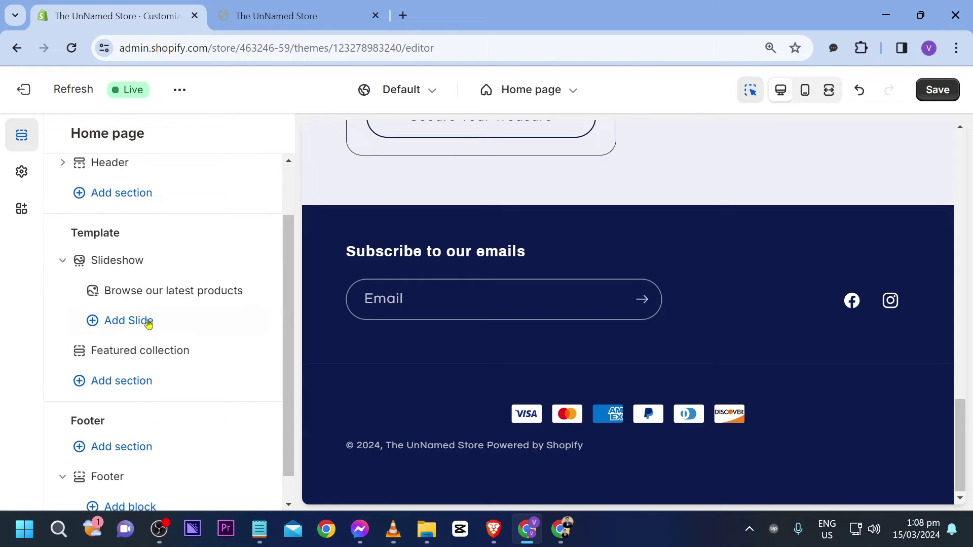
scroll(148, 355, down, 1)
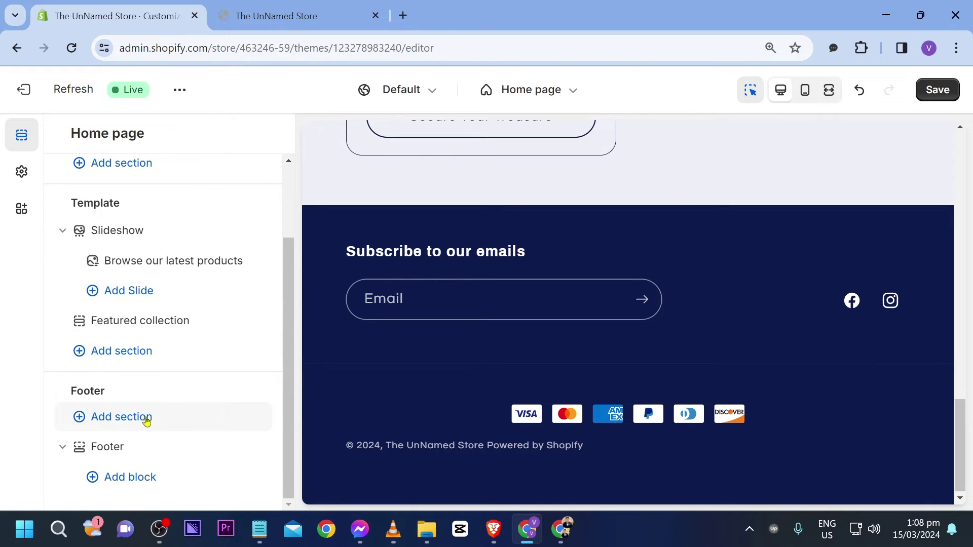
click(157, 485)
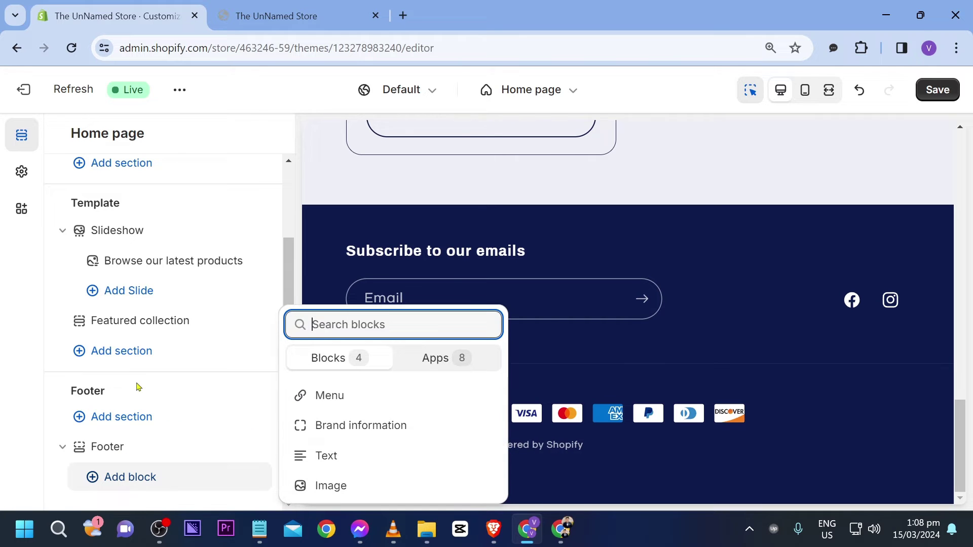
click(344, 466)
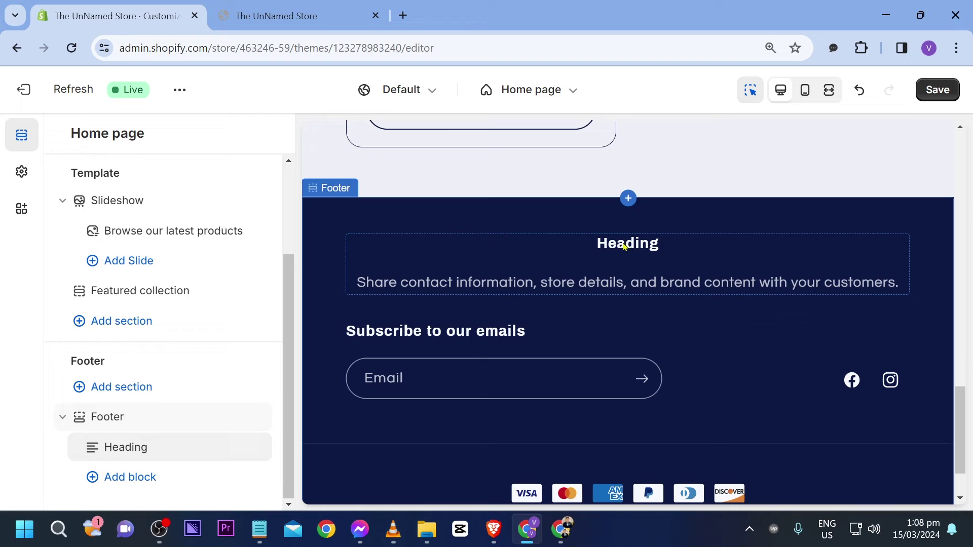
click(161, 453)
Step: Set the text block heading to Quick Links
triple_click(163, 242)
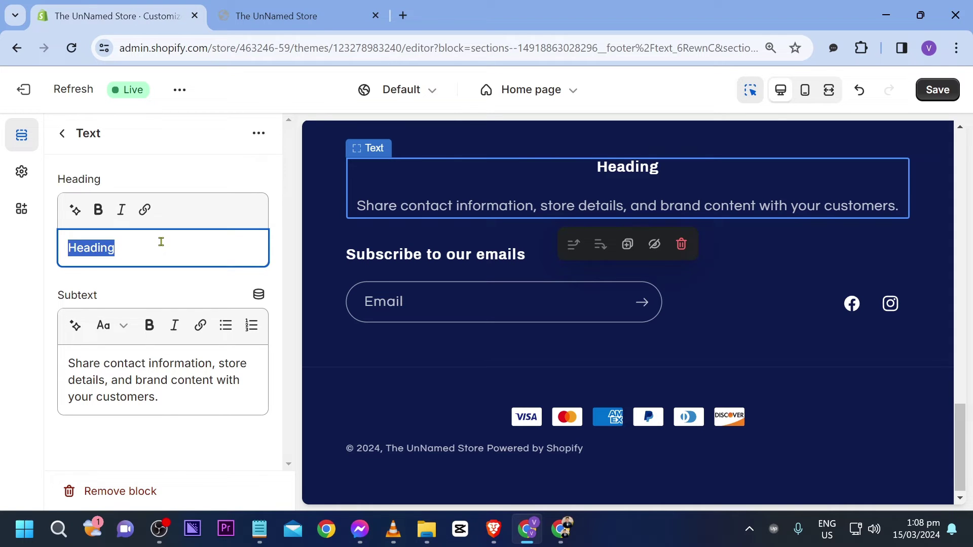
text(Impo)
triple_click(161, 242)
text(Qu)
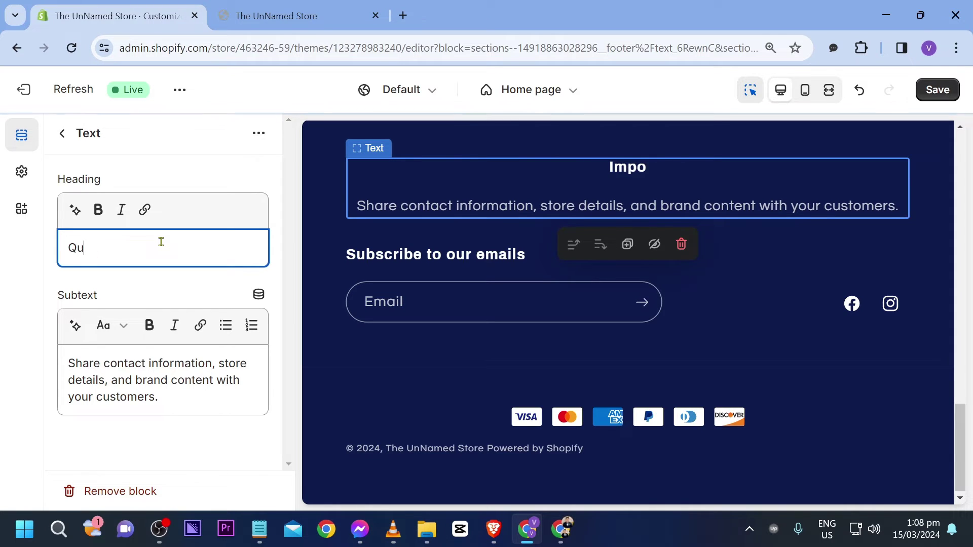
text(ick Links)
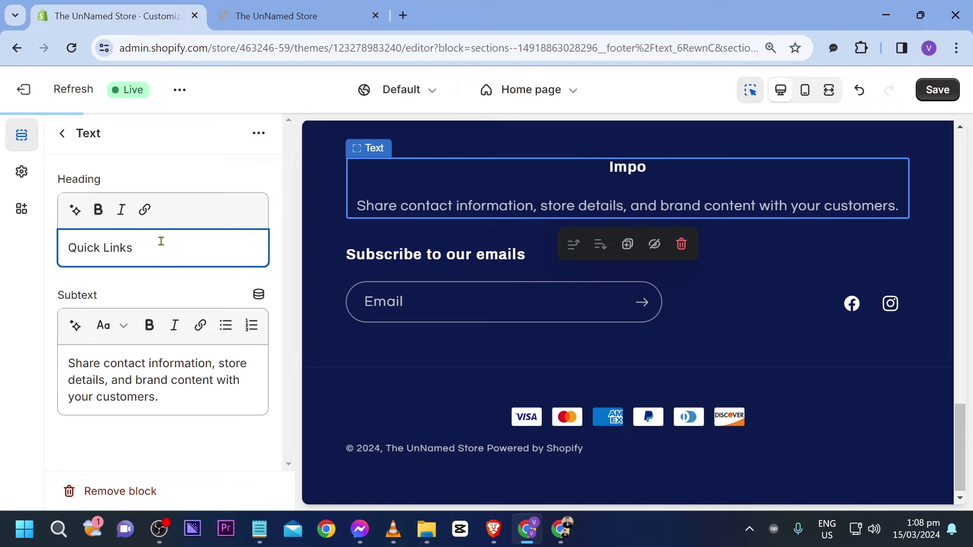
Step: Replace the subtext with About Us, Feedback and Community on separate lines
triple_click(200, 407)
text(About US)
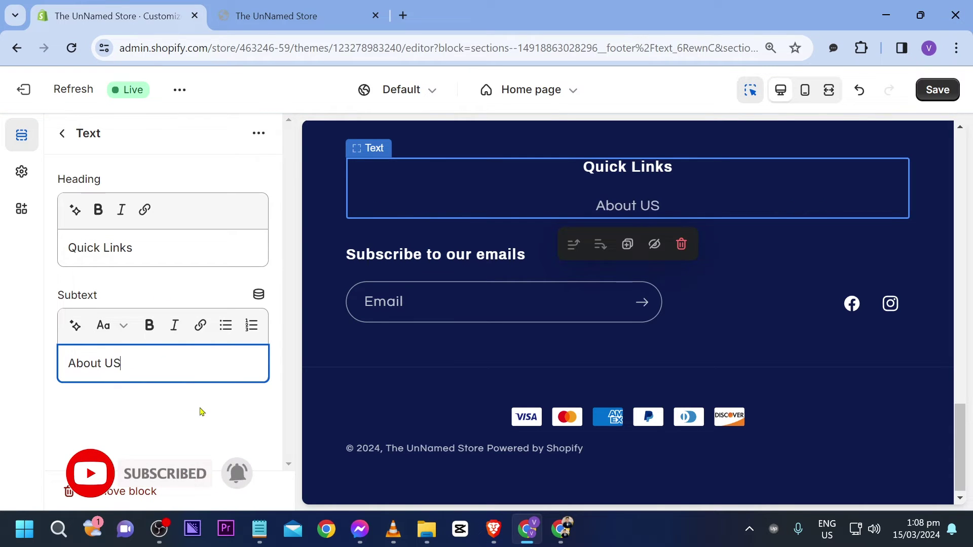
key(BackSpace)
text(s)
key(Return)
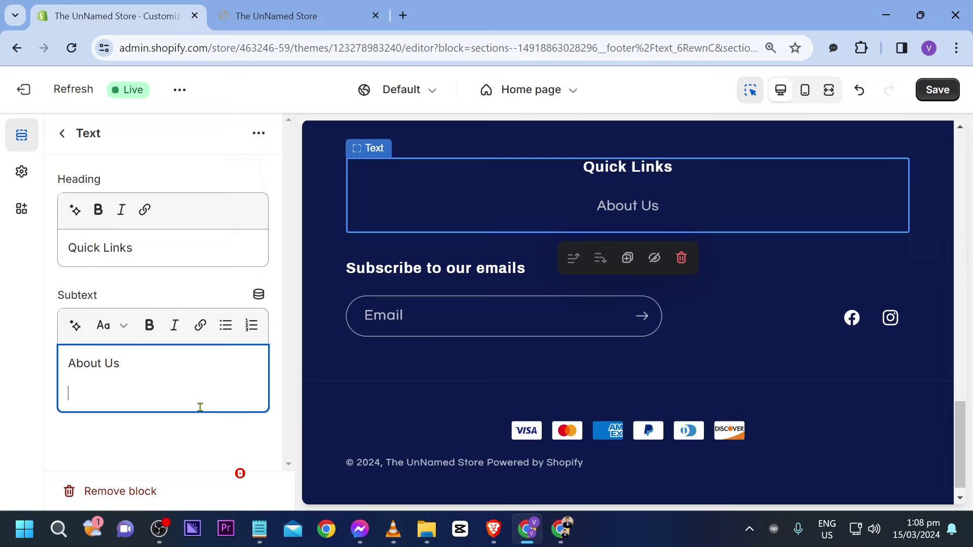
text(Feedback)
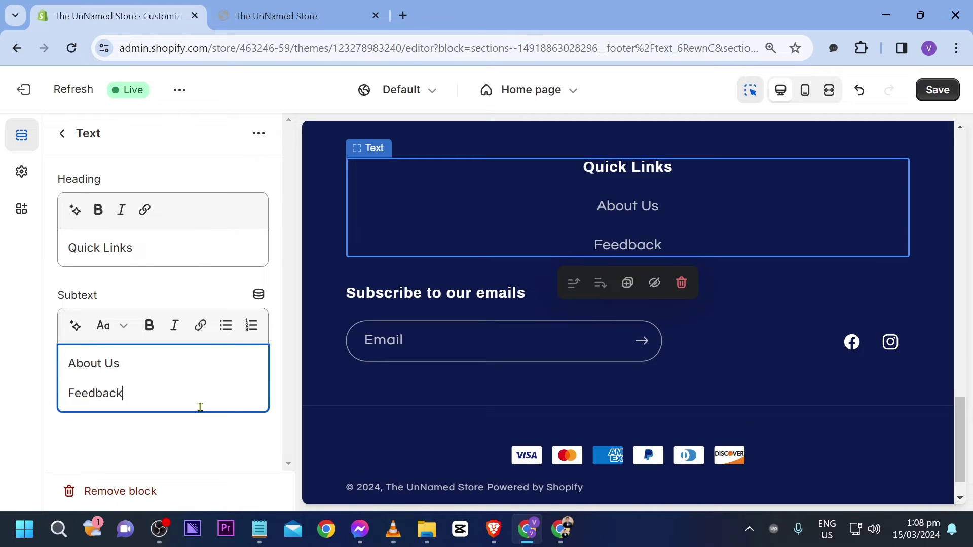
key(Return)
text(Community)
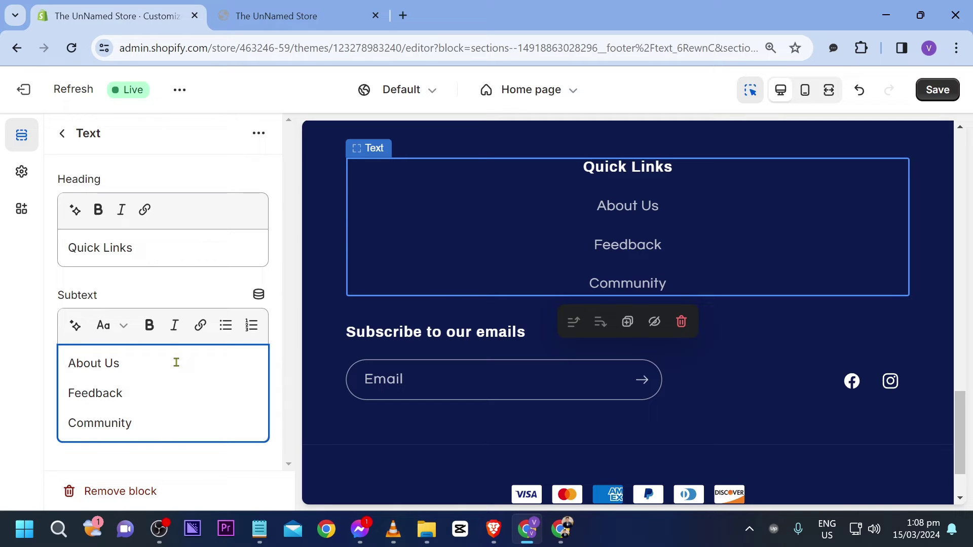
Step: Link the About Us line in Quick Links to the Contact page
drag(177, 363, 52, 371)
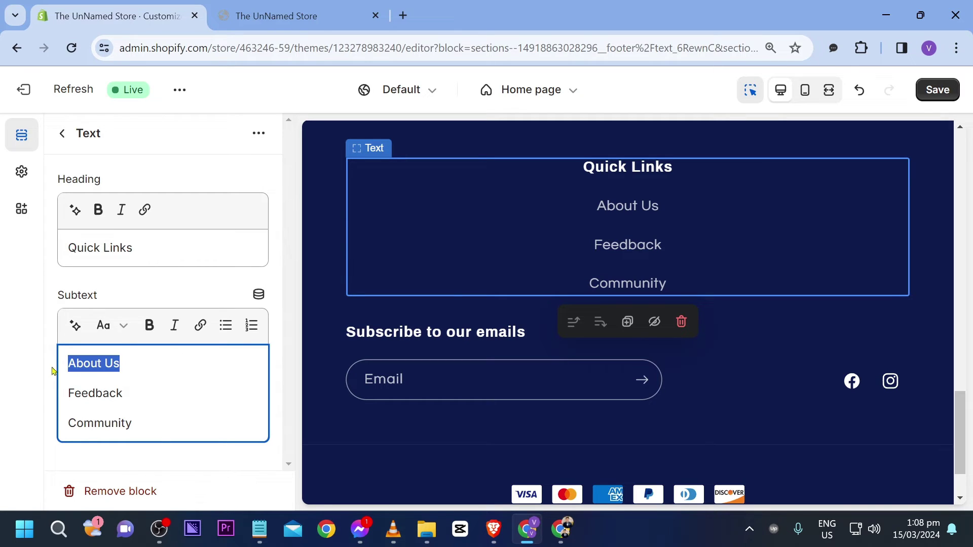
click(201, 325)
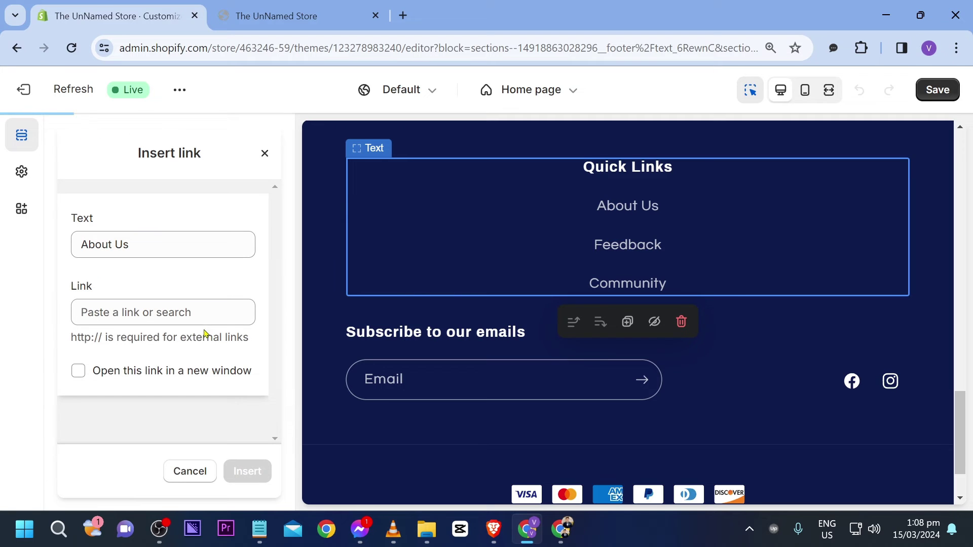
click(162, 309)
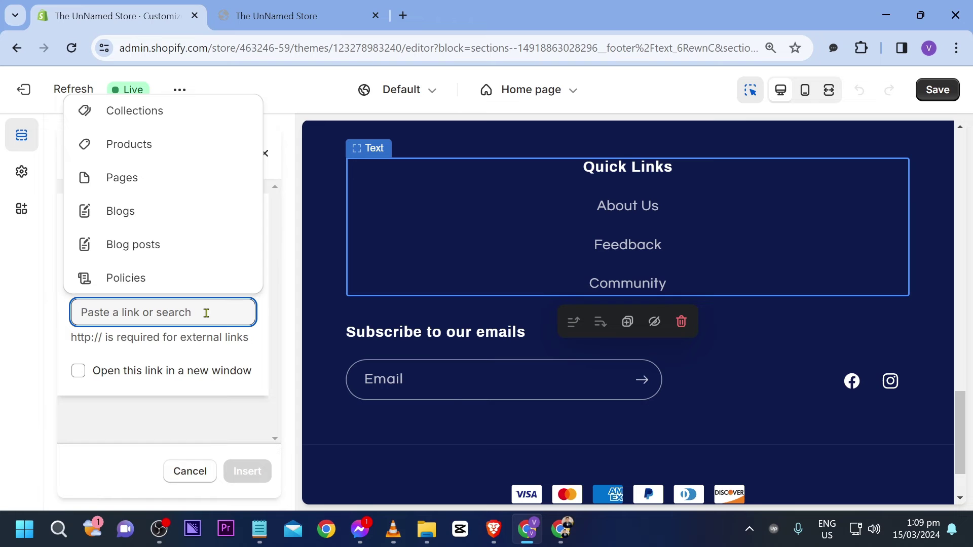
click(159, 180)
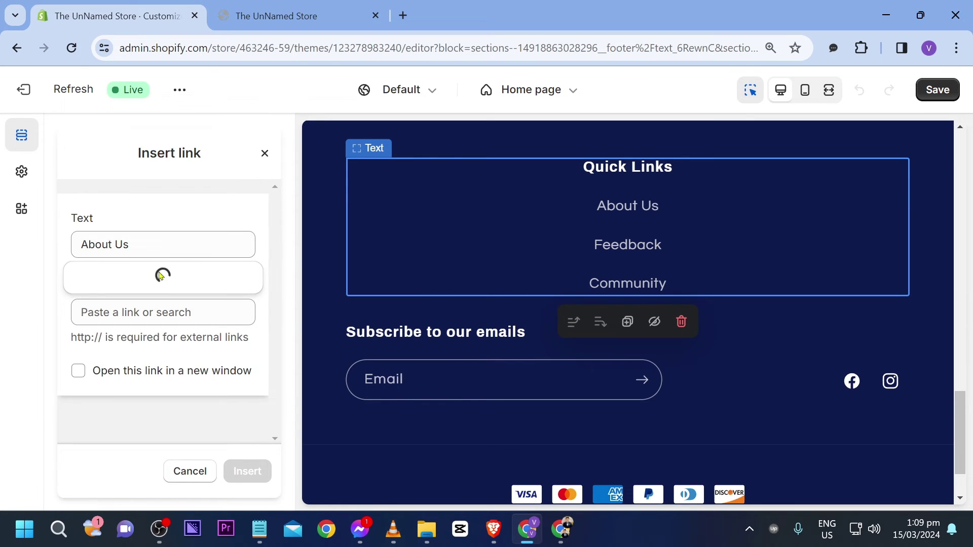
click(131, 285)
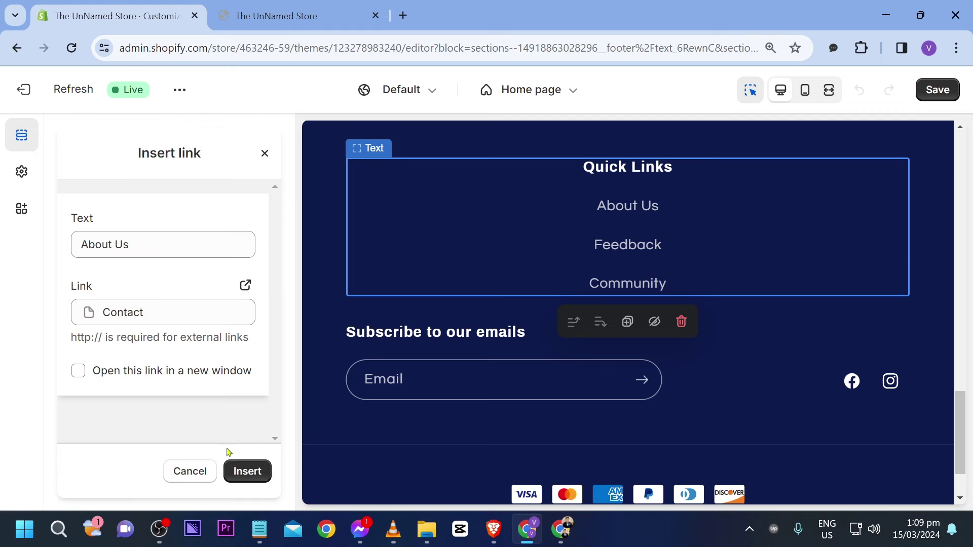
click(255, 479)
click(225, 385)
drag(226, 385, 67, 394)
click(152, 374)
Step: Add a new line reading Blog beneath About Us
key(Return)
text(BL)
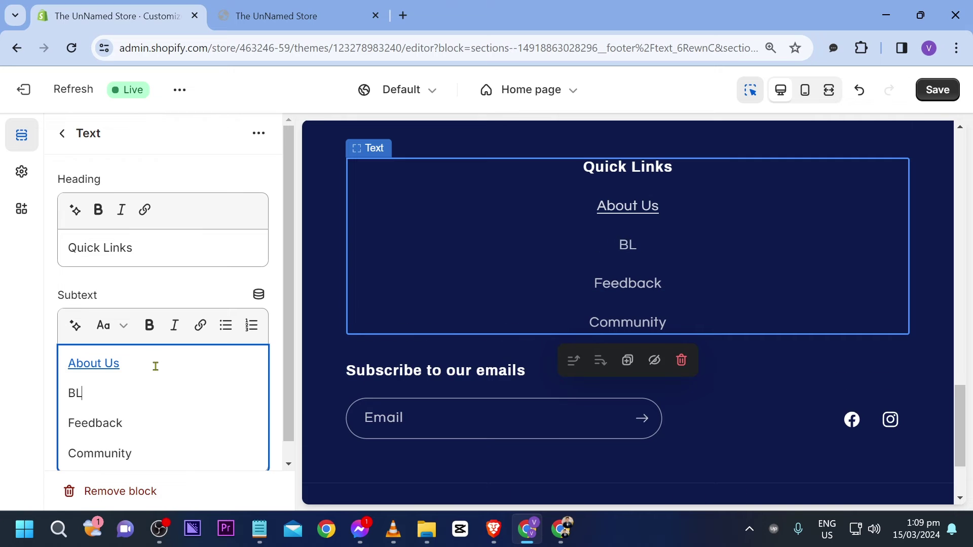
key(BackSpace)
text(o)
key(BackSpace)
text(log)
Step: Link the Blog line to the News blog
drag(97, 393, 57, 403)
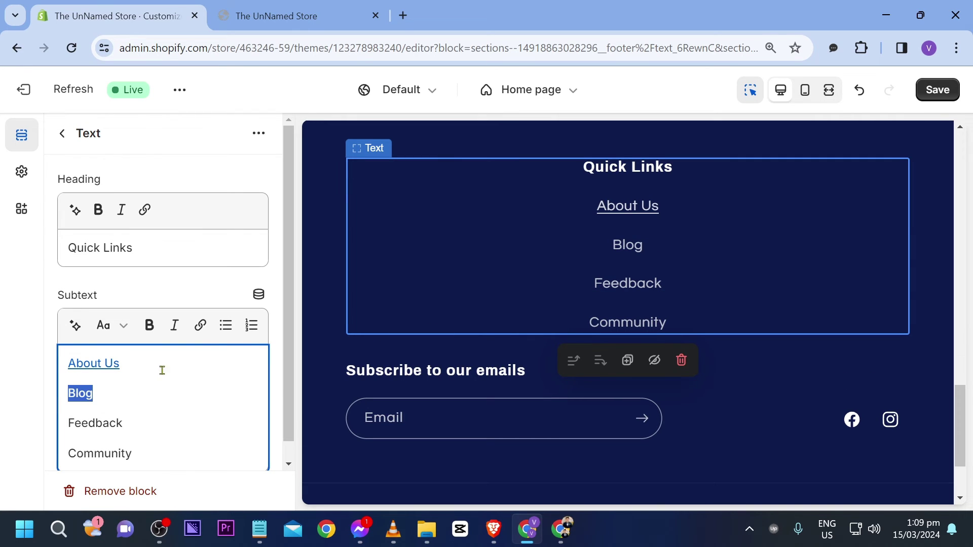
click(201, 327)
click(147, 311)
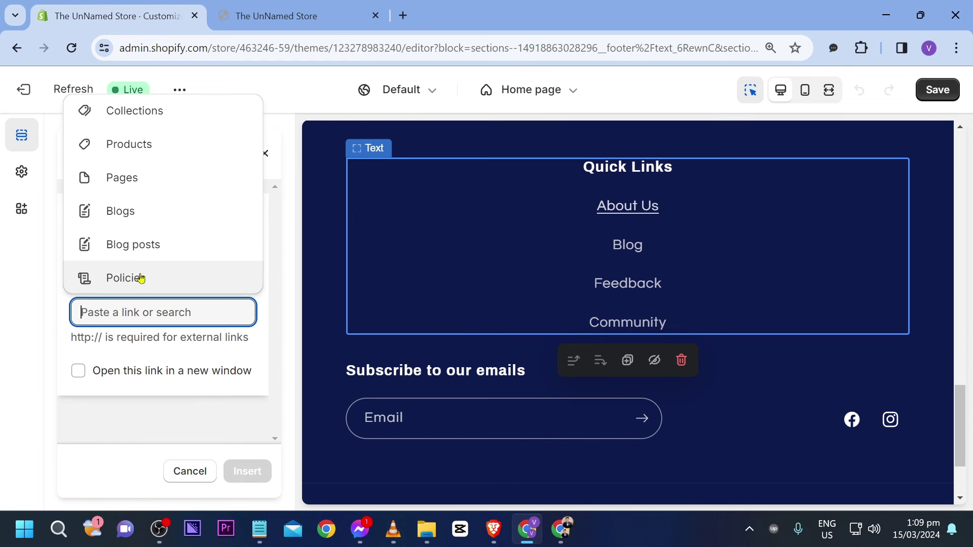
click(134, 219)
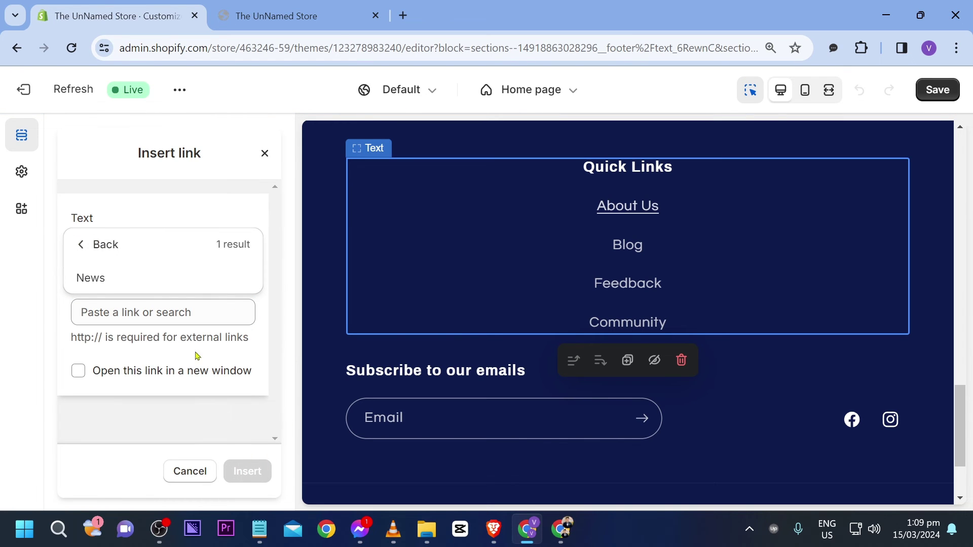
click(121, 279)
click(246, 471)
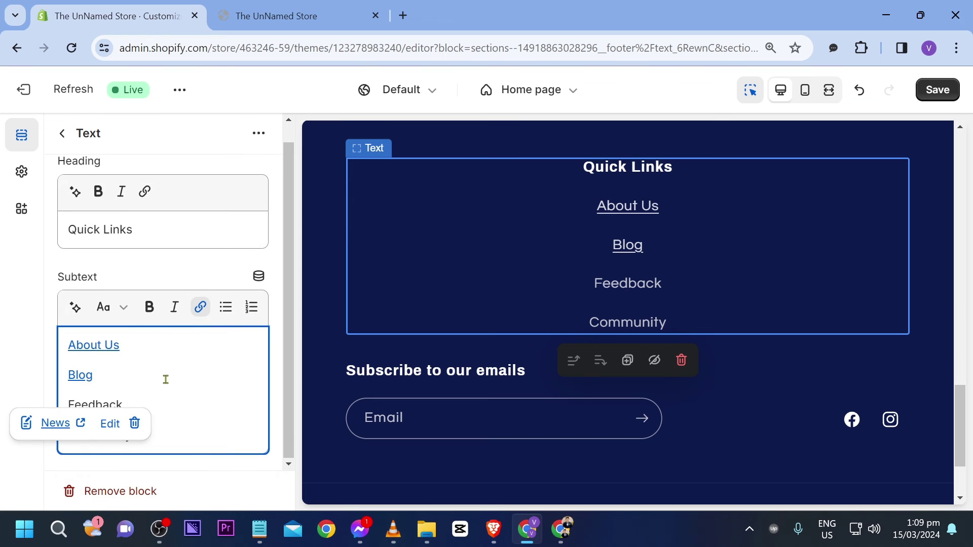
click(202, 406)
click(161, 426)
drag(161, 426, 61, 404)
click(246, 416)
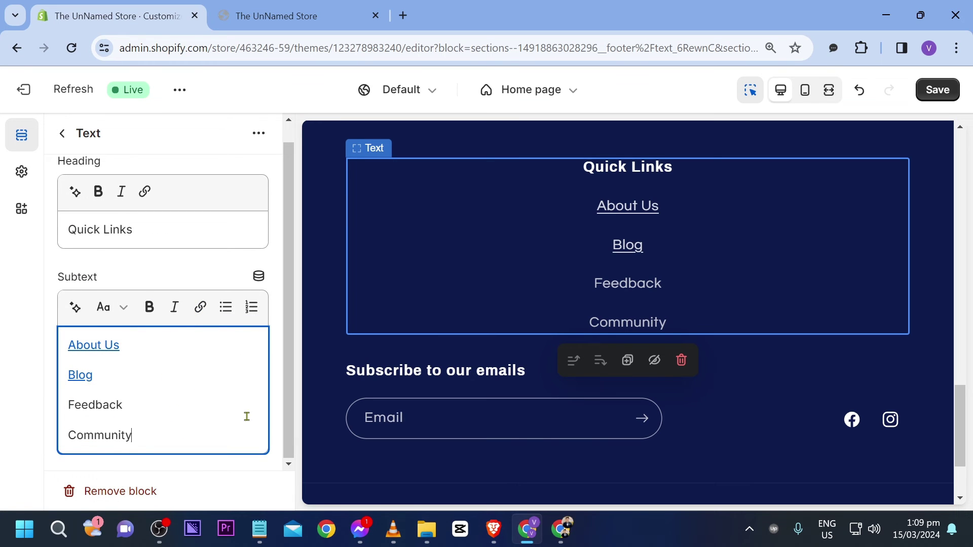
drag(142, 401, 37, 412)
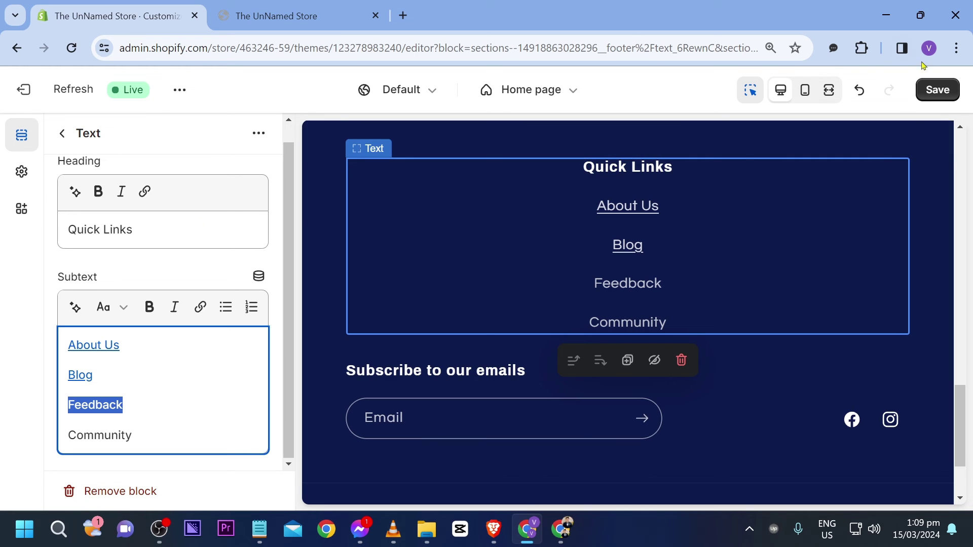
Step: Save the theme changes and reload the live storefront
click(938, 90)
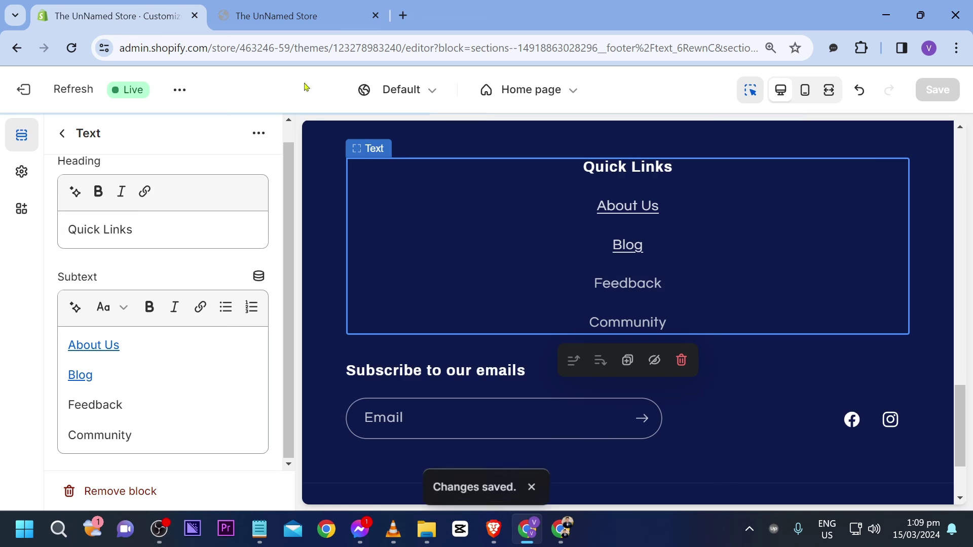
click(277, 16)
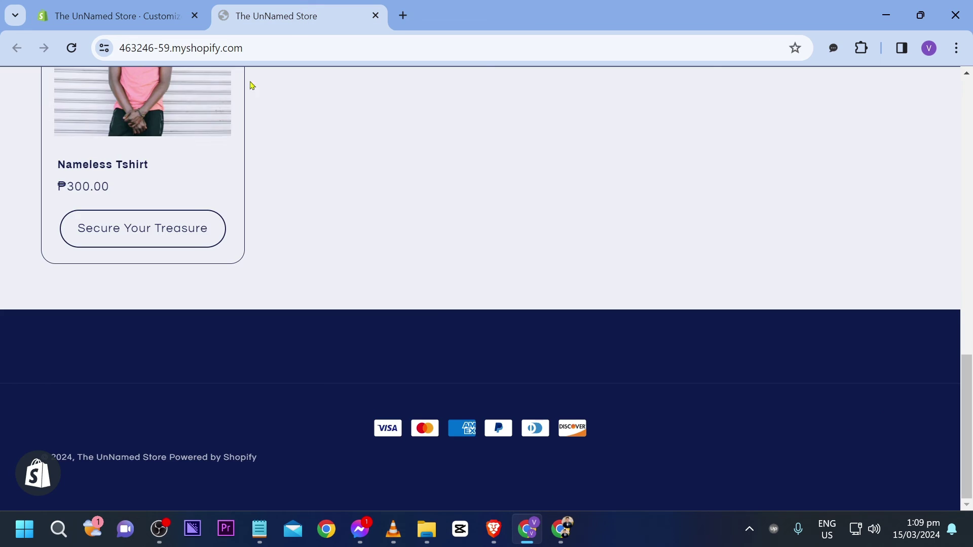
scroll(216, 340, up, 3)
right_click(391, 278)
click(434, 106)
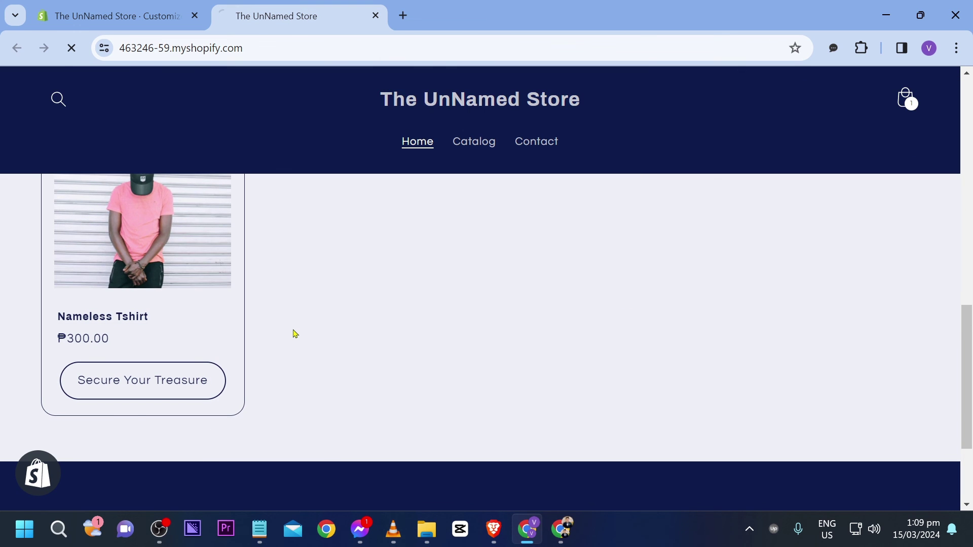
Step: Scroll to the storefront footer to check the Quick Links and email signup
scroll(296, 335, down, 5)
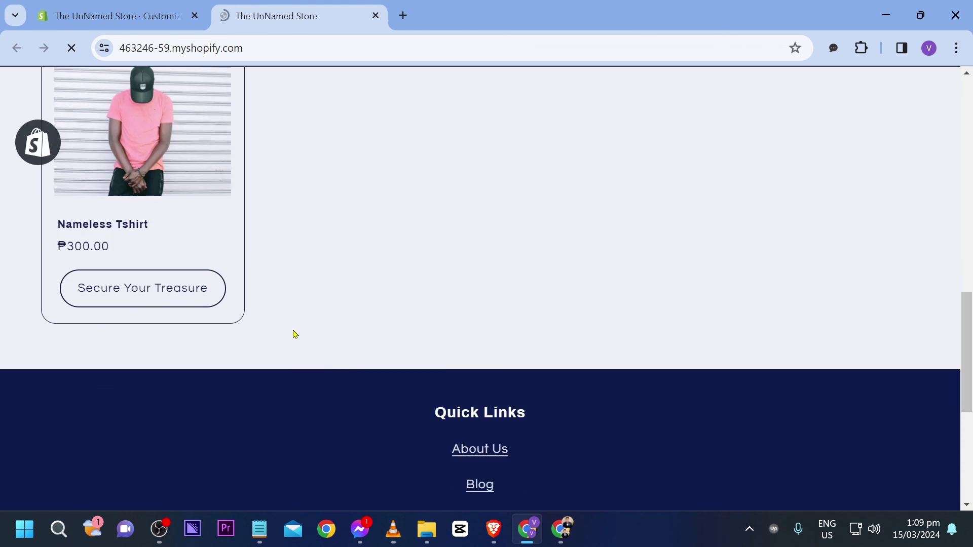
drag(433, 176, 513, 171)
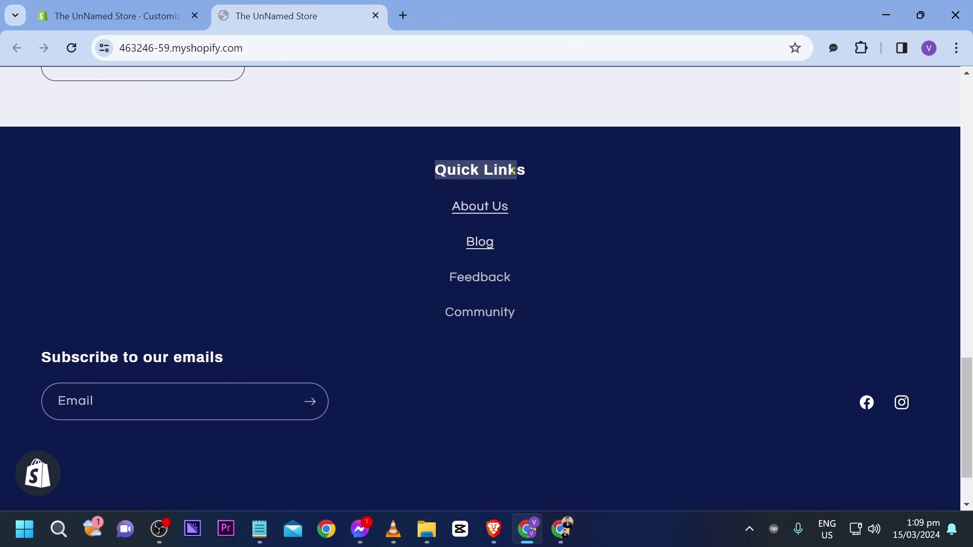
drag(96, 350, 139, 356)
click(197, 358)
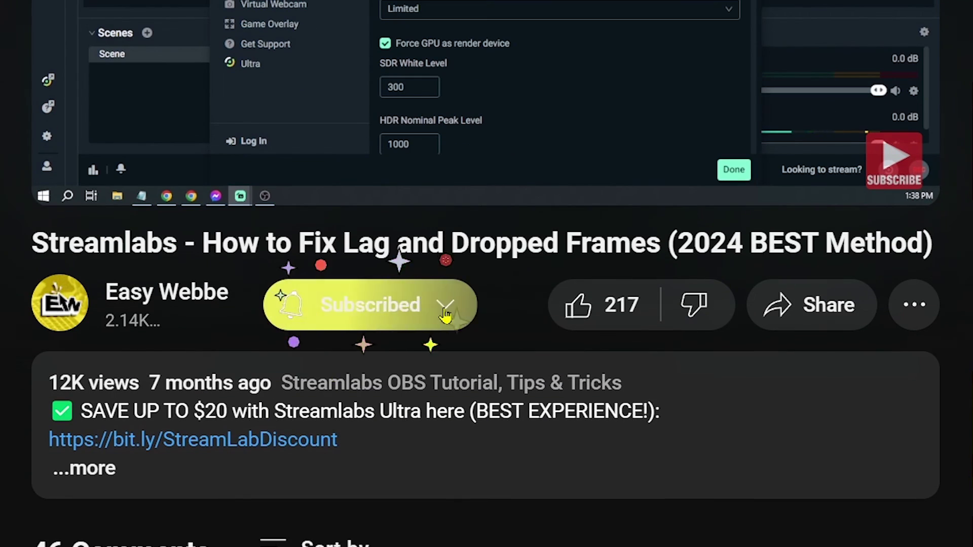
Step: Set the channel's notifications to All and like the Streamlabs lag-fix video
click(446, 307)
click(413, 366)
click(591, 318)
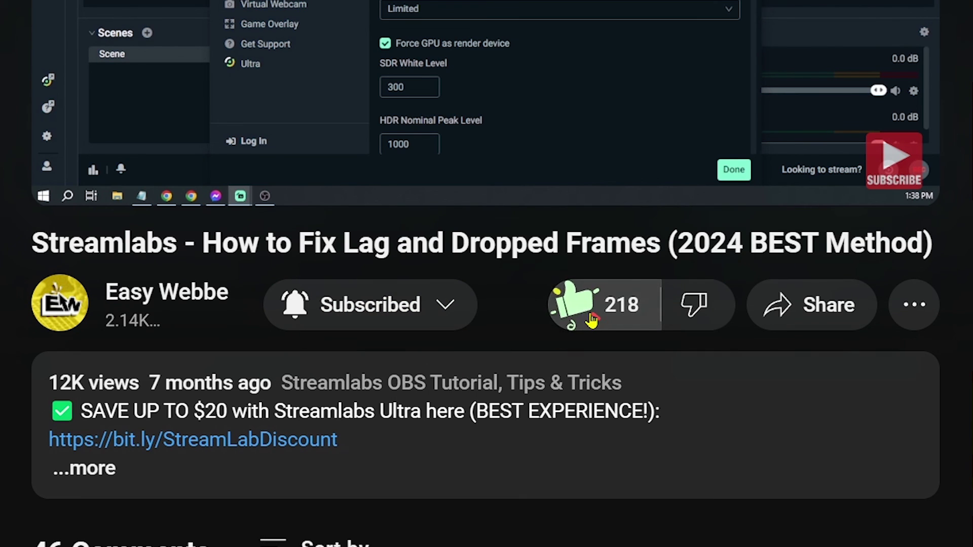